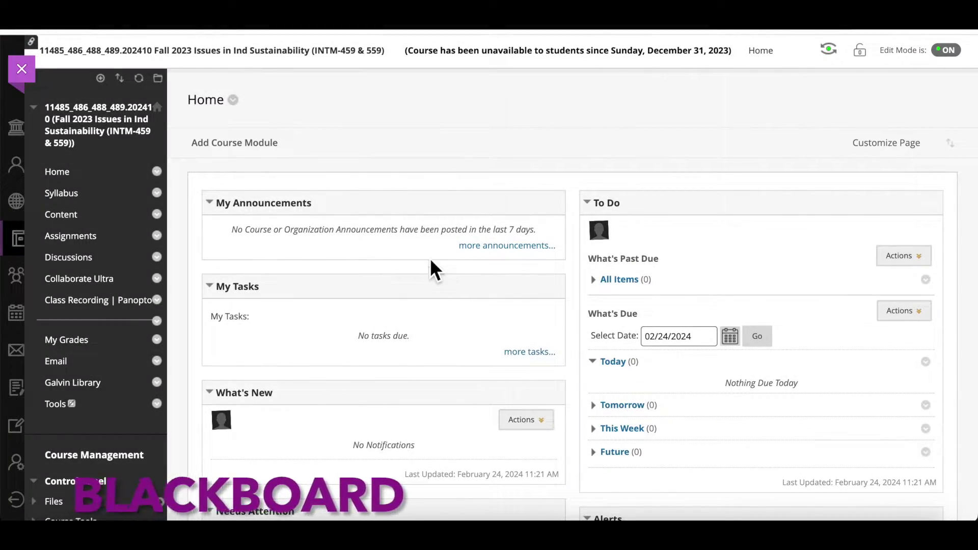
In the Control Panel, open Export/Archive Course under Packages and Utilities
scroll(422, 236, "down", 2)
scroll(422, 236, "down", 4)
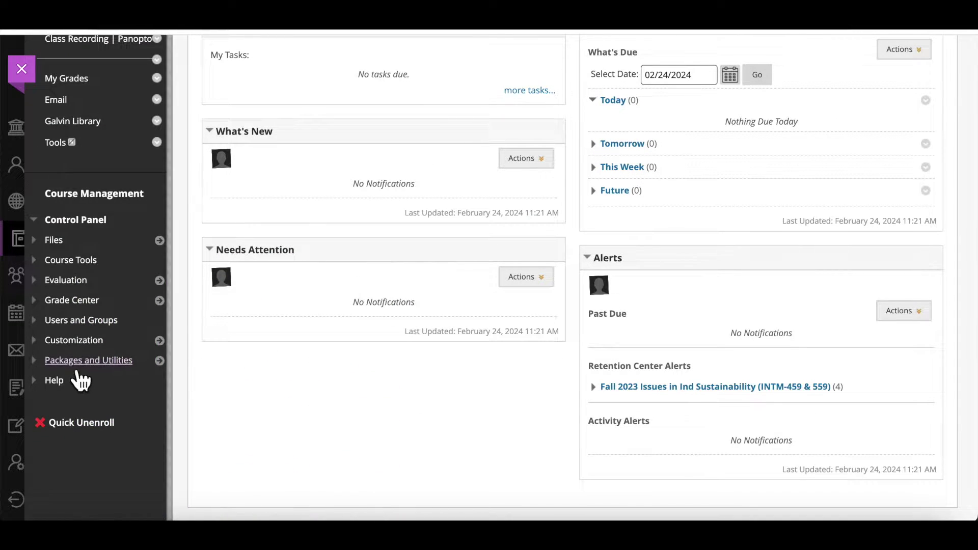
left_click(79, 360)
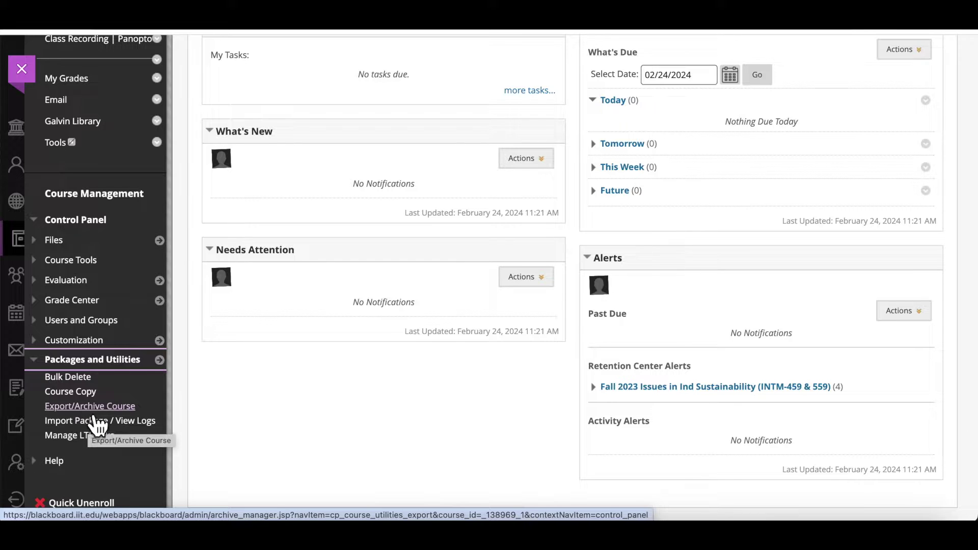
left_click(79, 407)
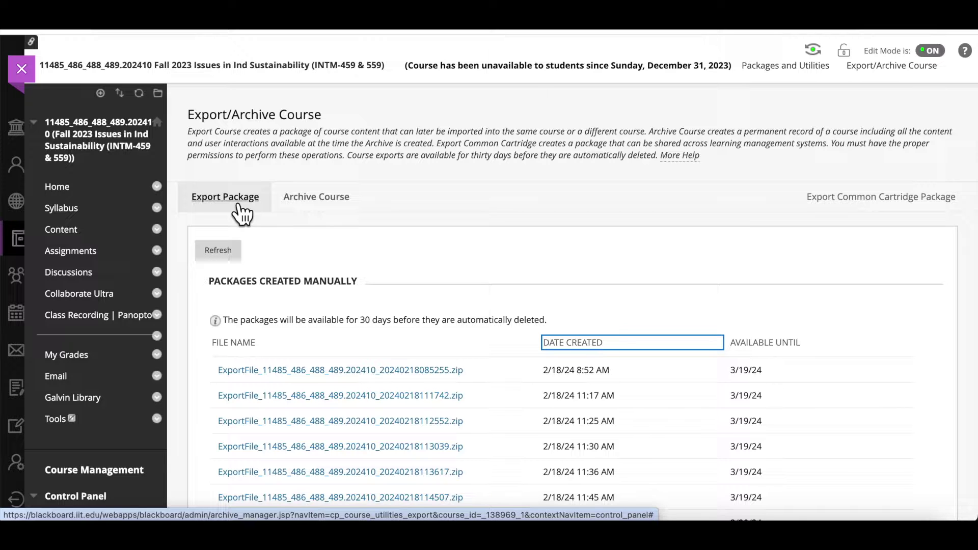
Submit a new export package with all course materials selected, including Discussion Board and Contacts
left_click(239, 207)
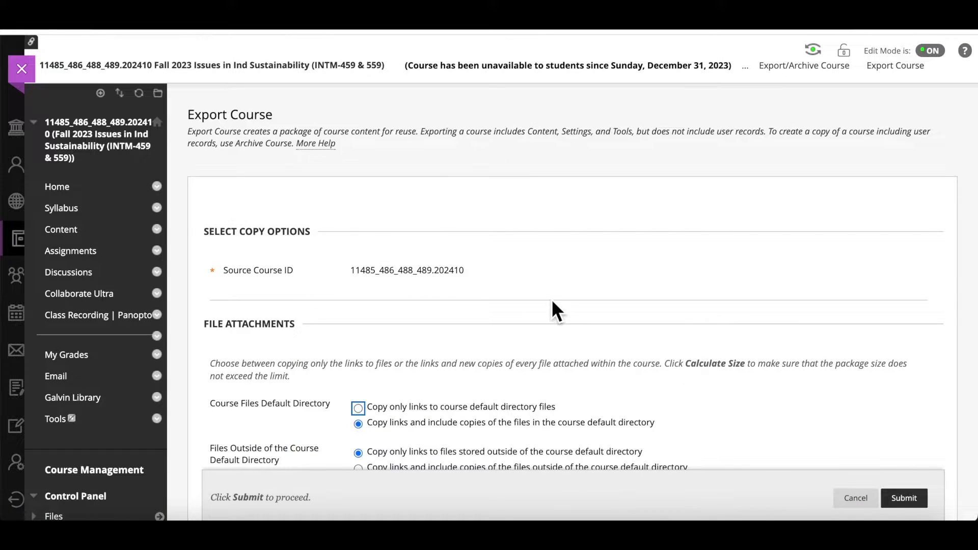
scroll(555, 310, "down", 3)
scroll(553, 304, "down", 8)
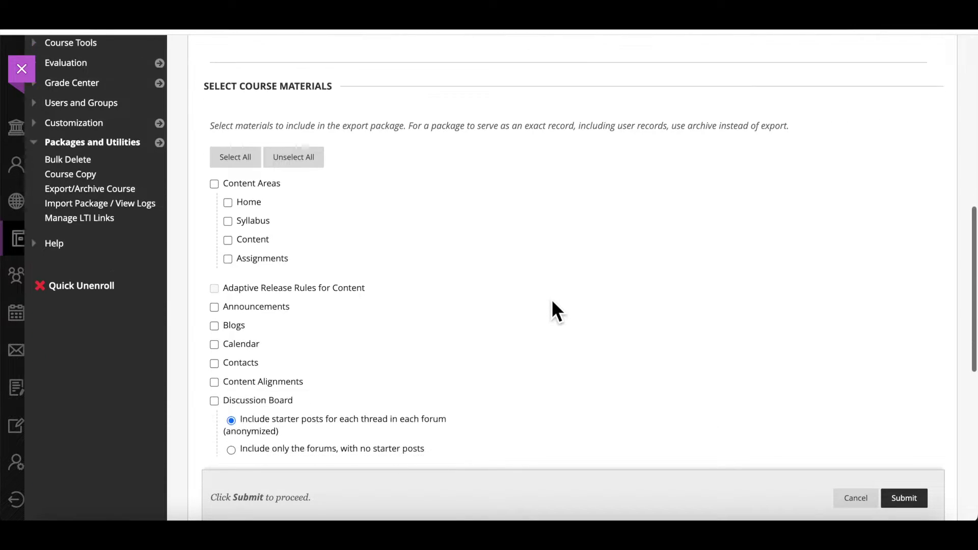
left_click(241, 126)
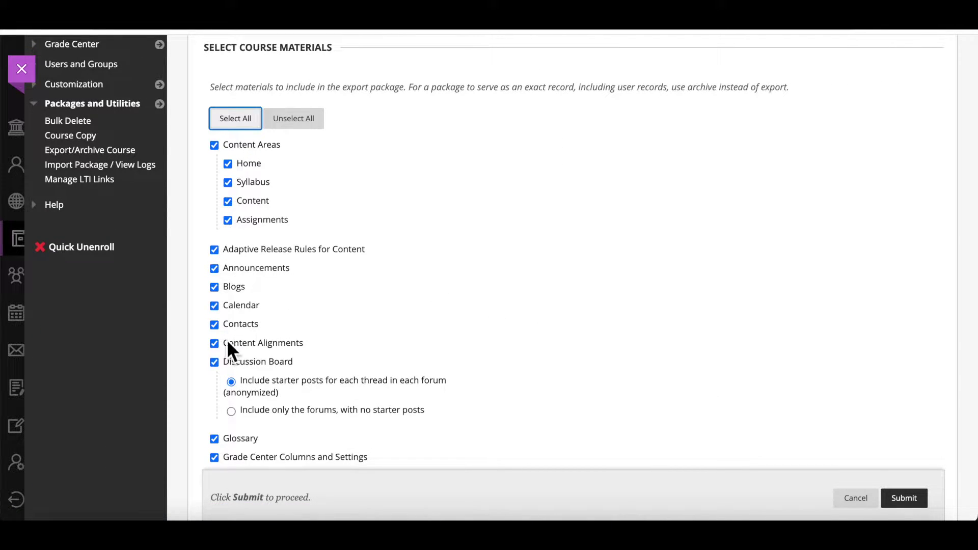
left_click(214, 363)
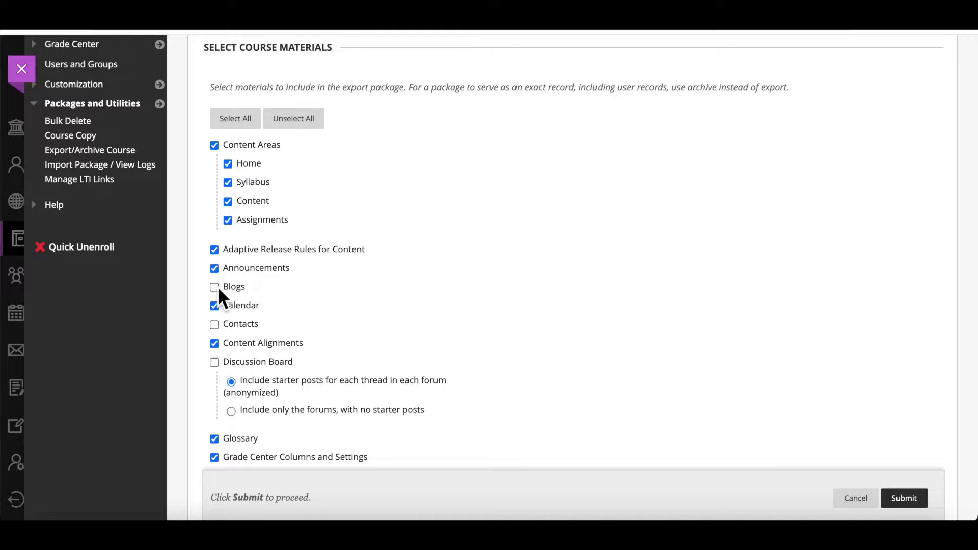
left_click(229, 363)
left_click(215, 325)
scroll(455, 311, "down", 8)
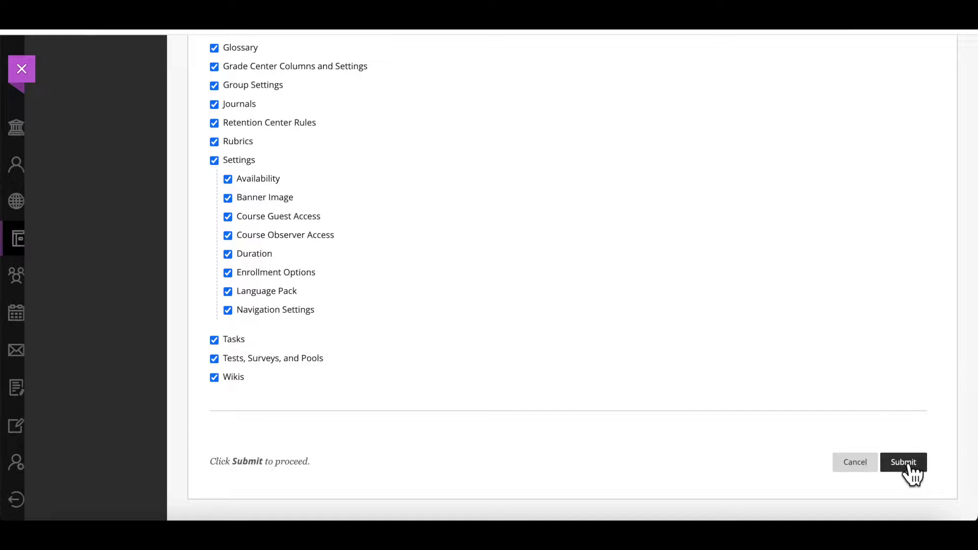
left_click(904, 464)
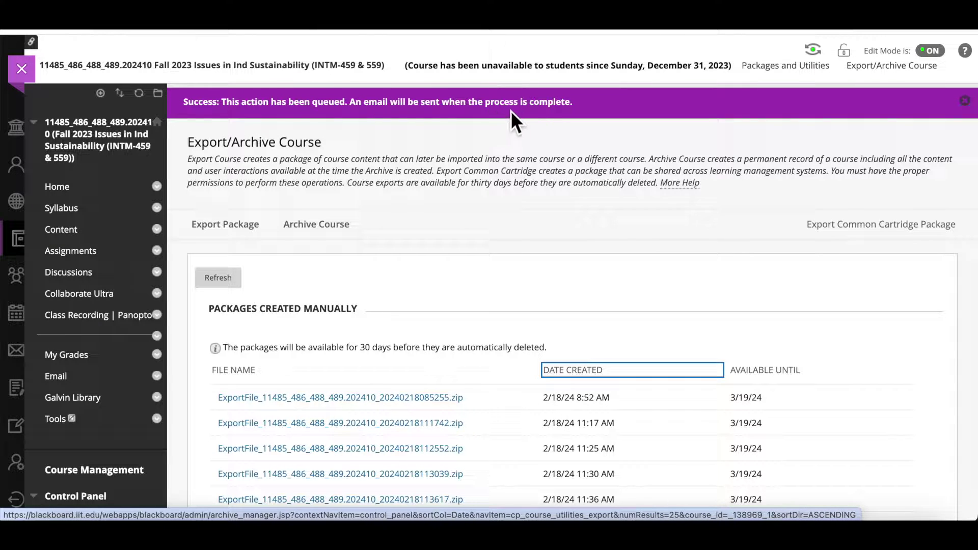
Download the newest 77.8 MB ExportFile zip created 2/19/24 1:17 PM
scroll(465, 186, "down", 4)
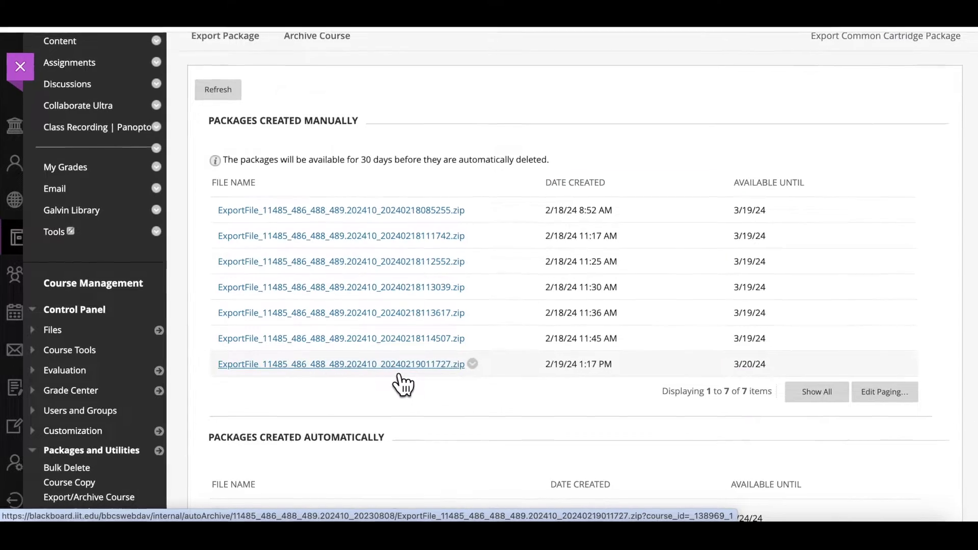
left_click(504, 364)
mouse_move(742, 71)
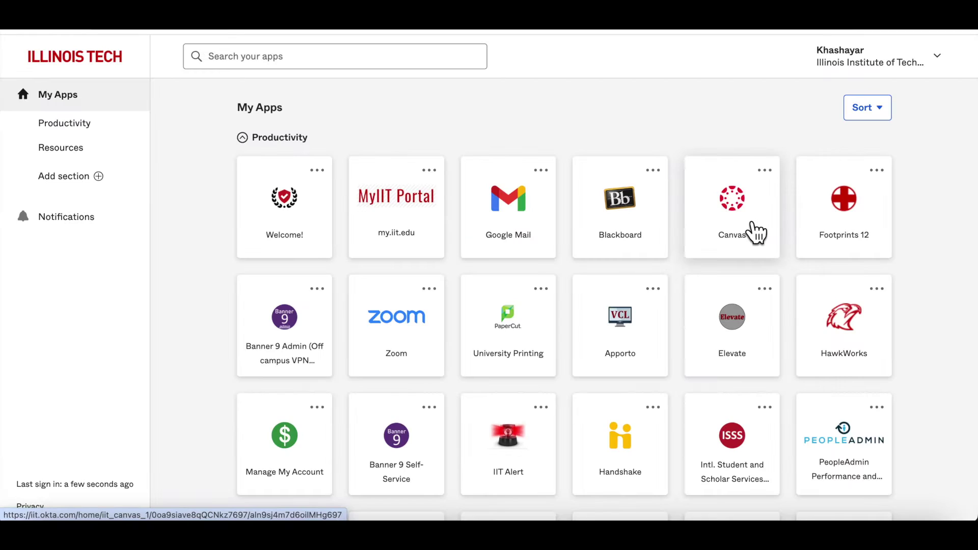
Launch Canvas from the Canvas tile on the Okta My Apps dashboard
left_click(487, 482)
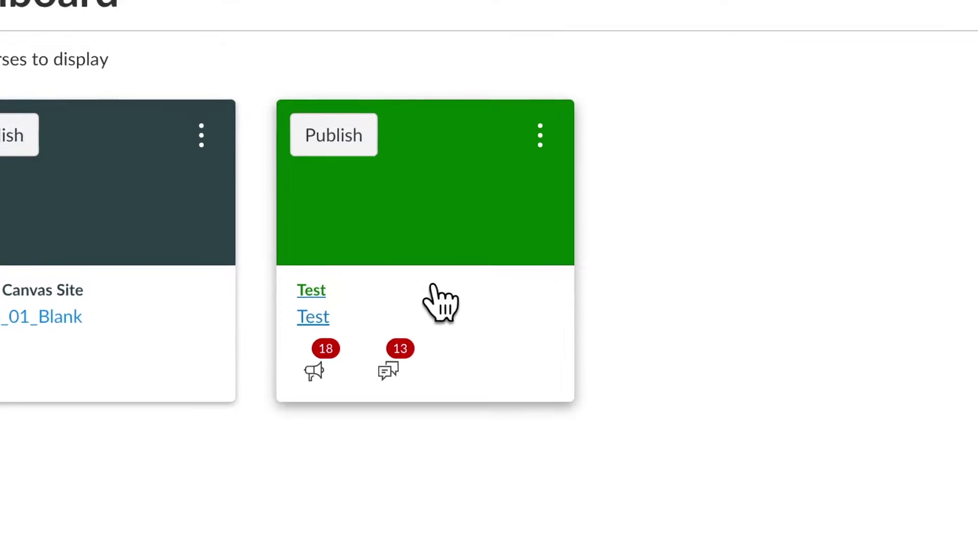
In the Test course, set up a Blackboard 6/7/8/9/Ultra export .zip import using the ExportFile zip
left_click(433, 290)
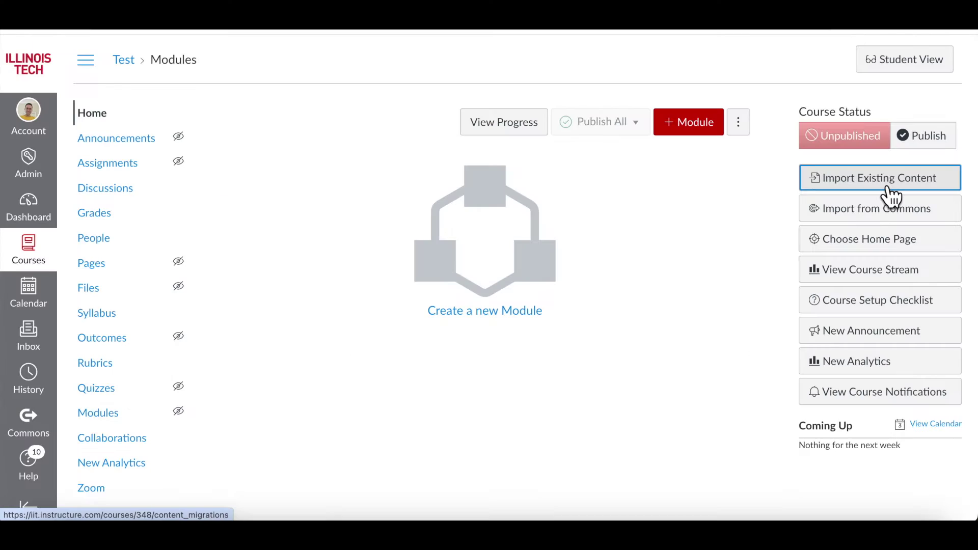
left_click(831, 204)
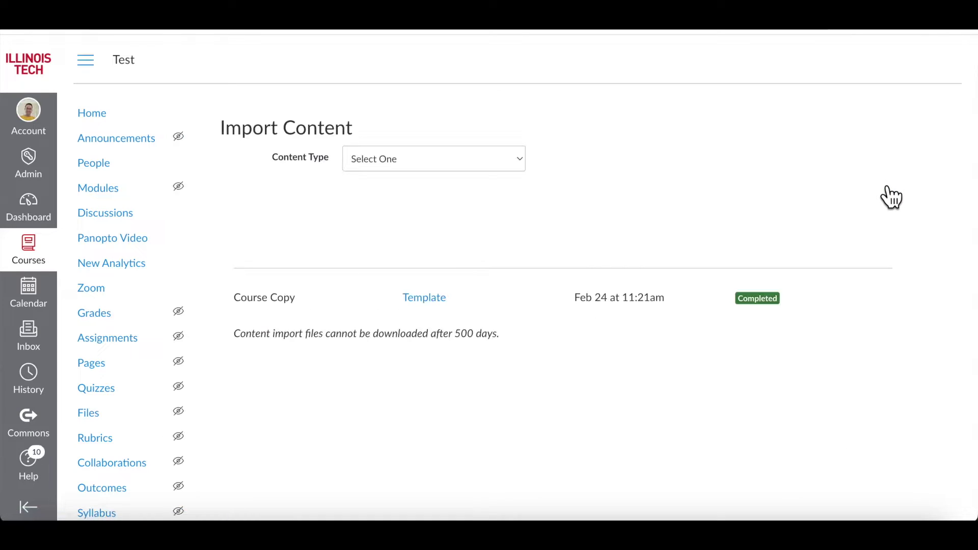
left_click(485, 160)
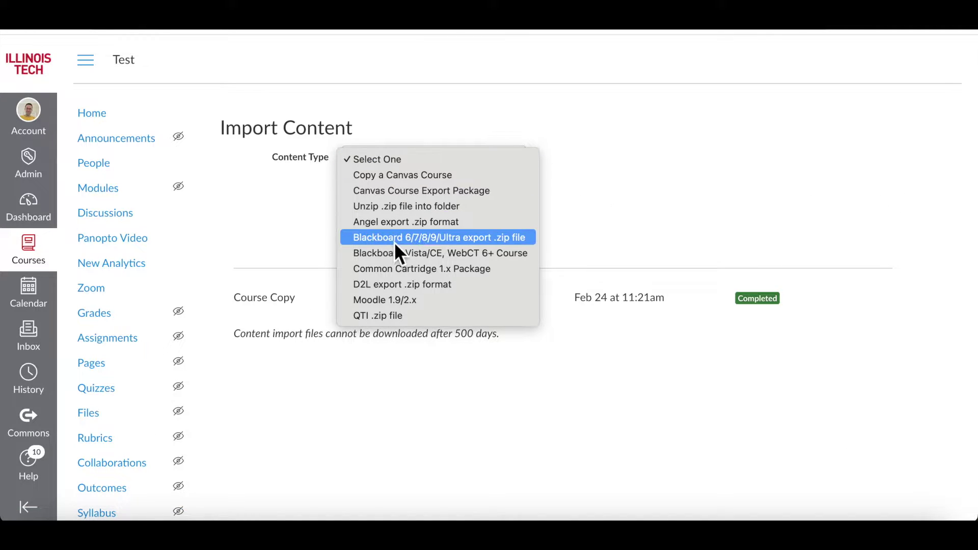
left_click(473, 237)
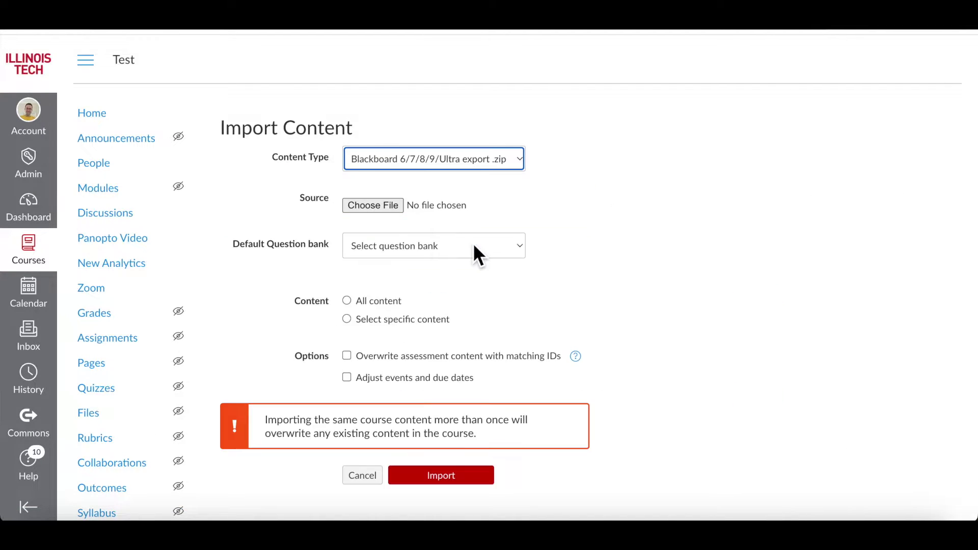
left_click(368, 209)
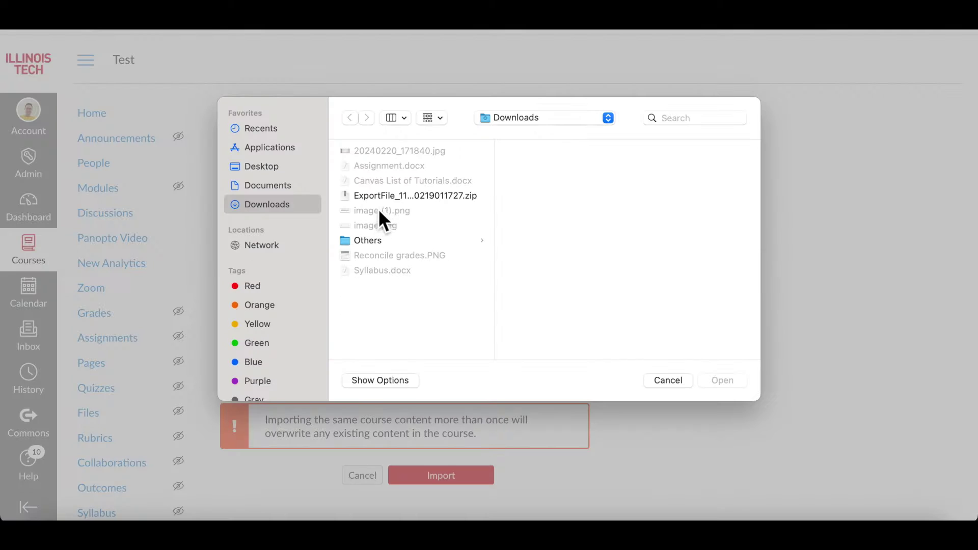
left_click(385, 199)
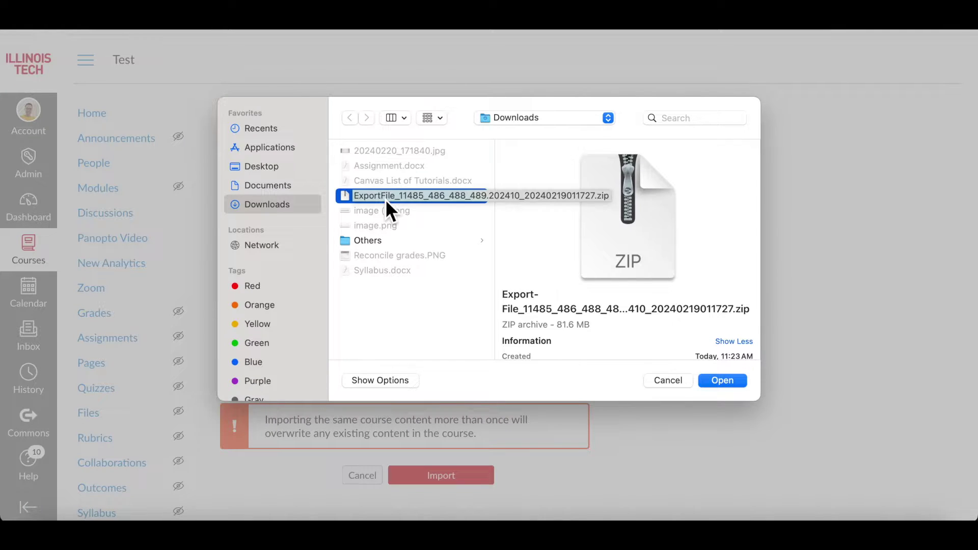
left_click(722, 379)
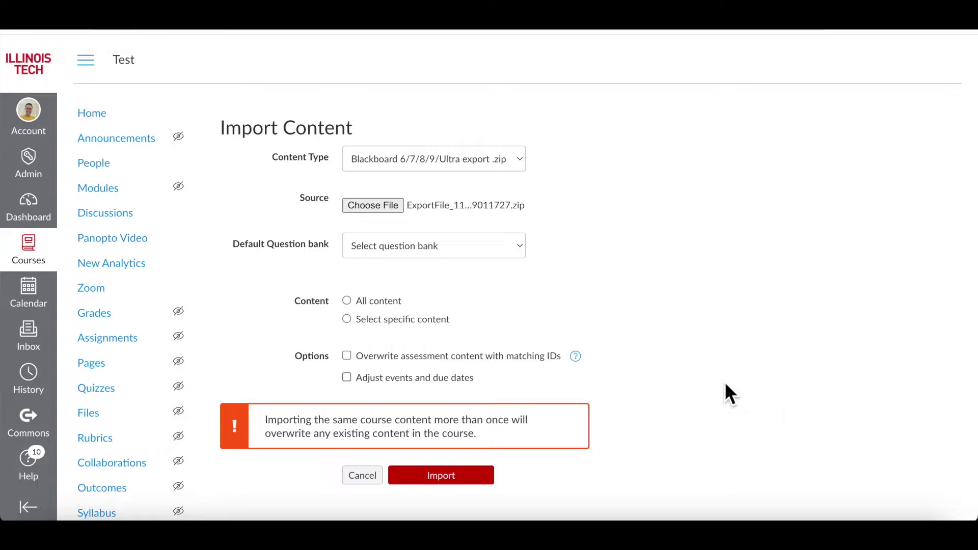
Import all content with event and due dates removed, then go to the course home
left_click(356, 305)
left_click(358, 387)
scroll(512, 423, "down", 2)
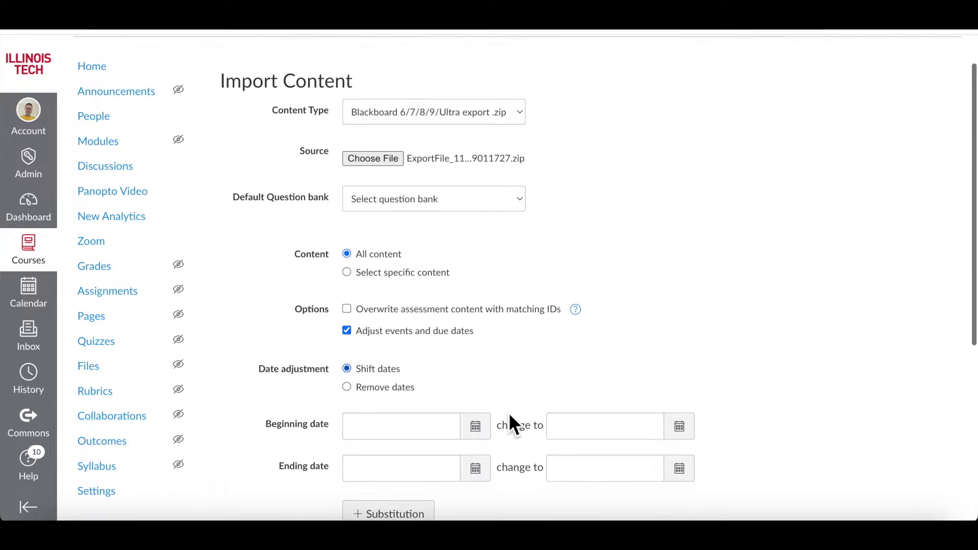
scroll(510, 415, "down", 2)
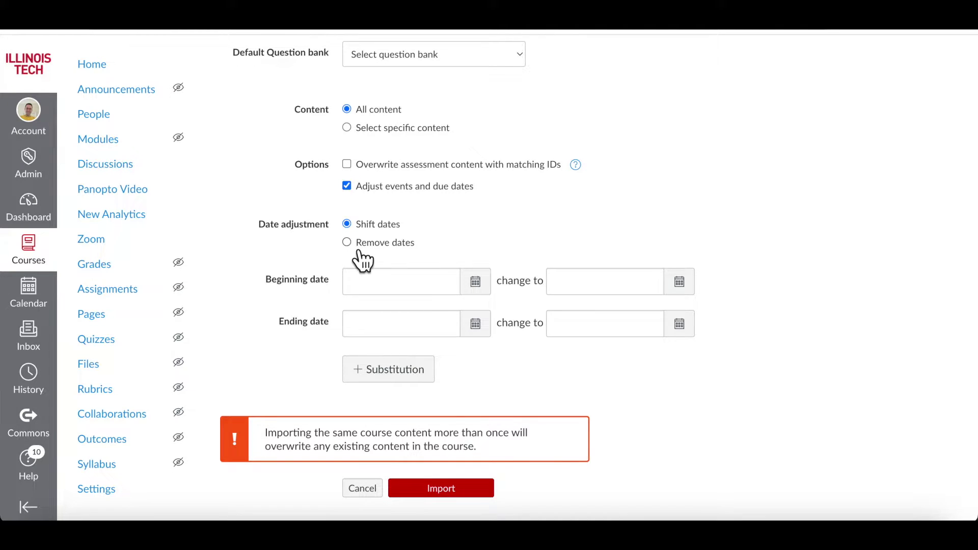
left_click(362, 255)
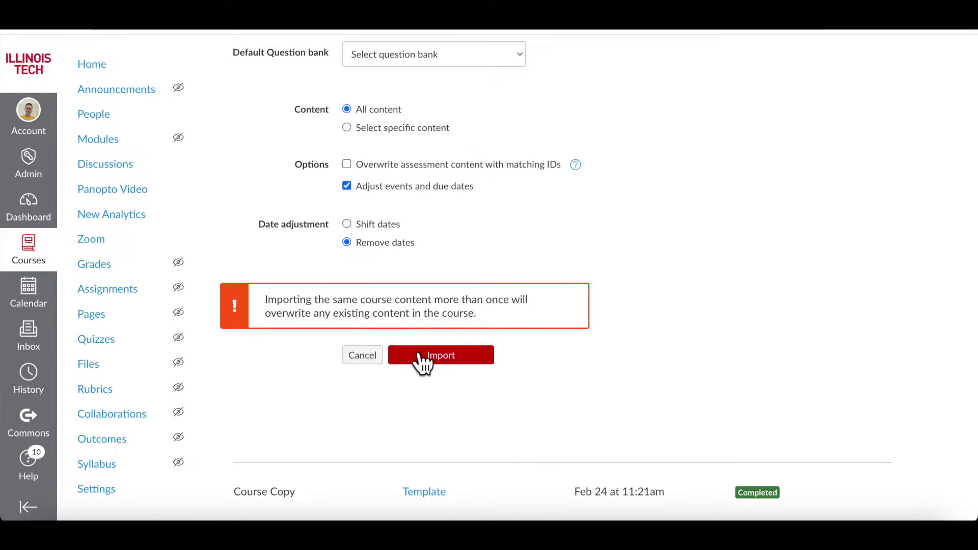
left_click(448, 357)
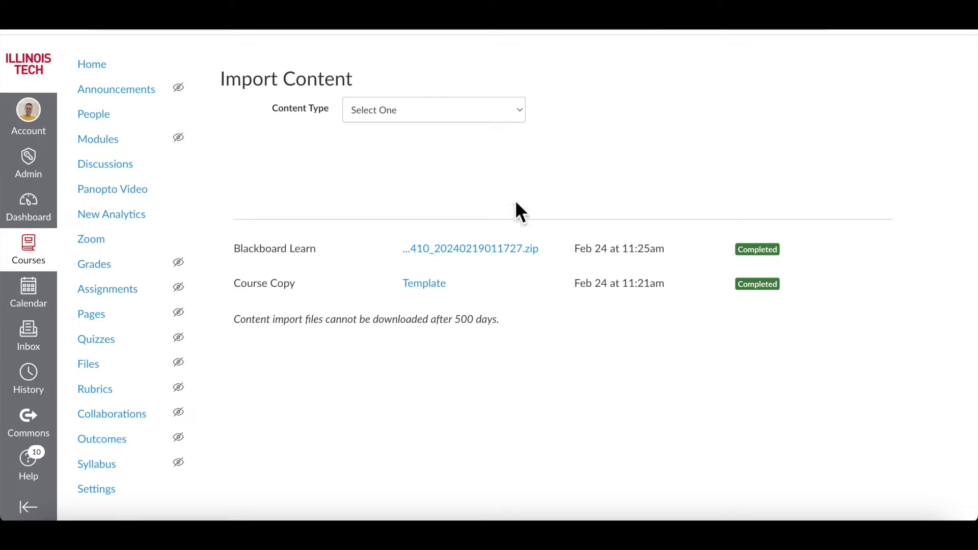
left_click(102, 76)
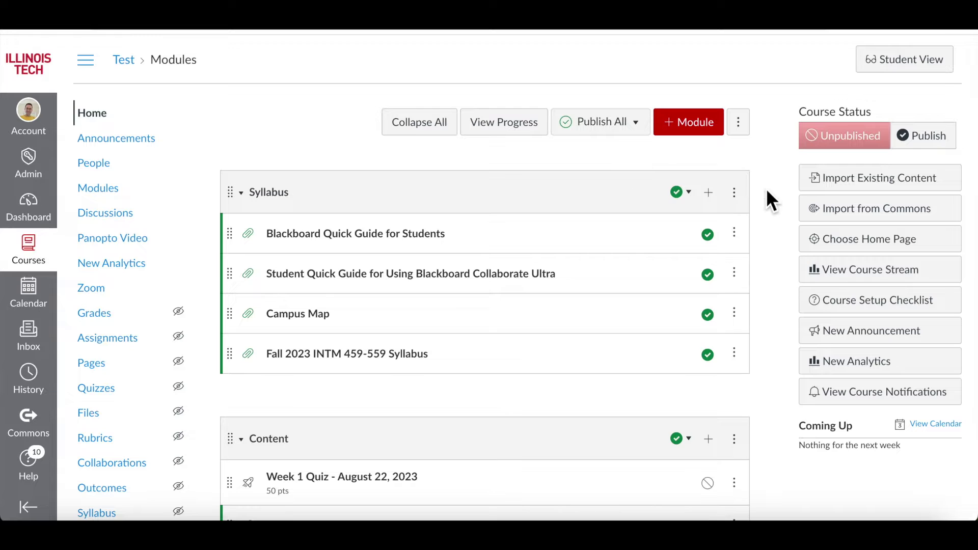
Scroll down the course home through the imported Syllabus, Content and Assignments modules
scroll(771, 193, "down", 2)
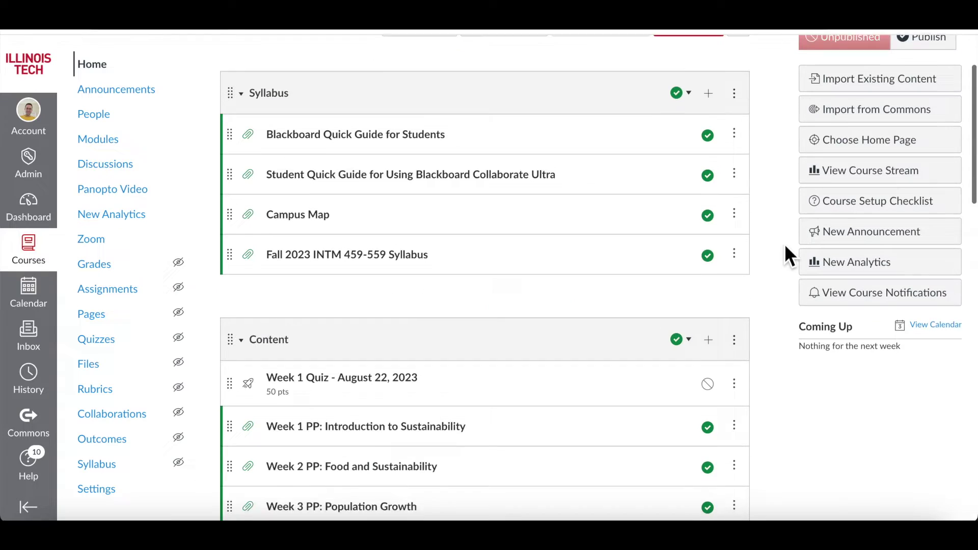
scroll(787, 253, "down", 2)
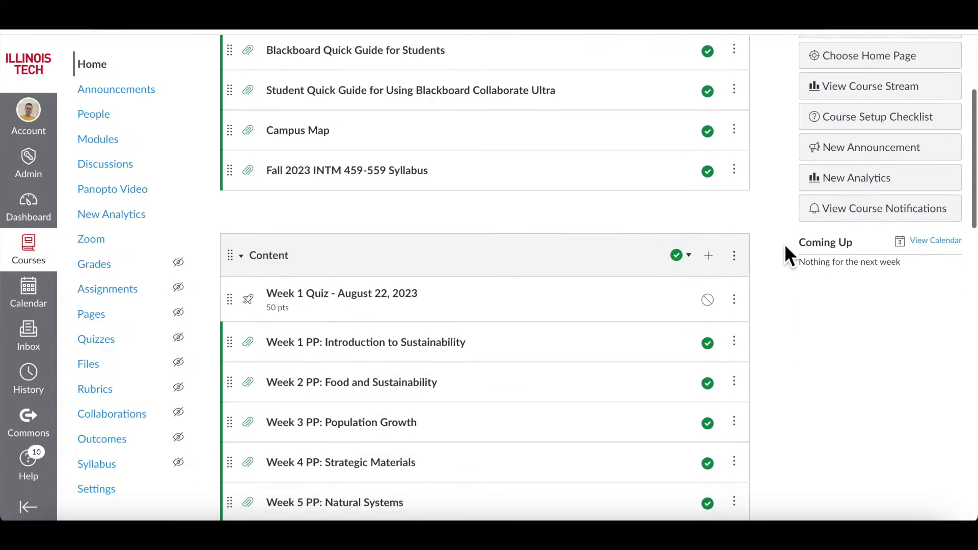
scroll(785, 246, "down", 3)
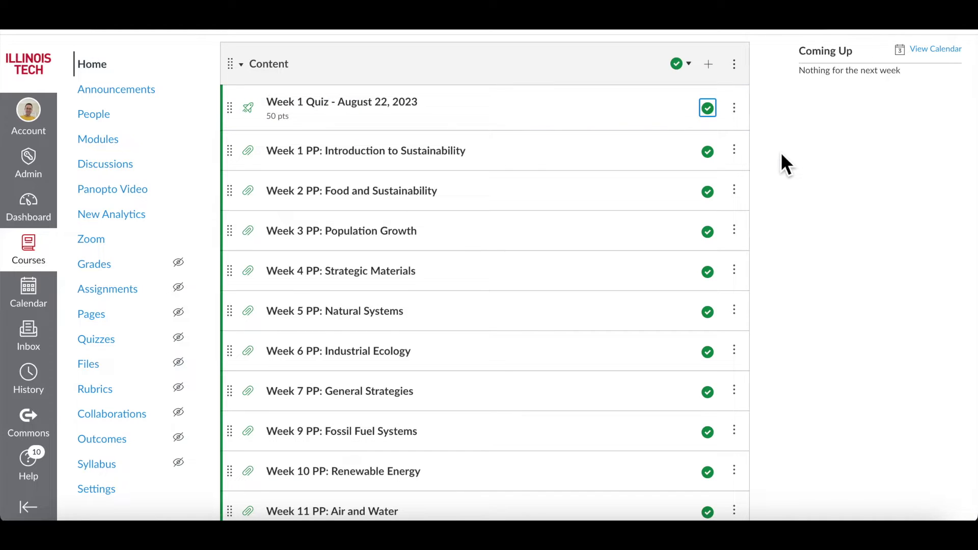
scroll(782, 155, "down", 1)
scroll(781, 155, "down", 10)
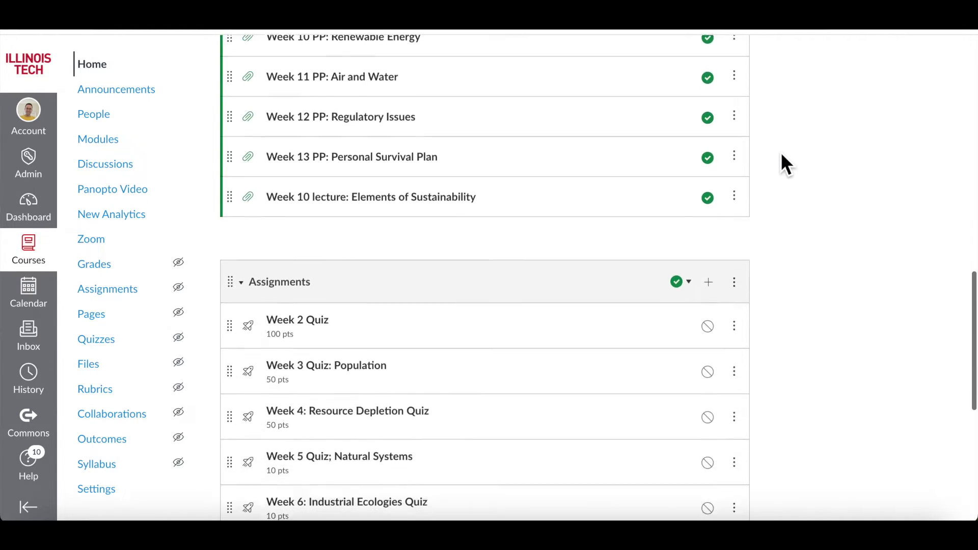
scroll(781, 153, "down", 1)
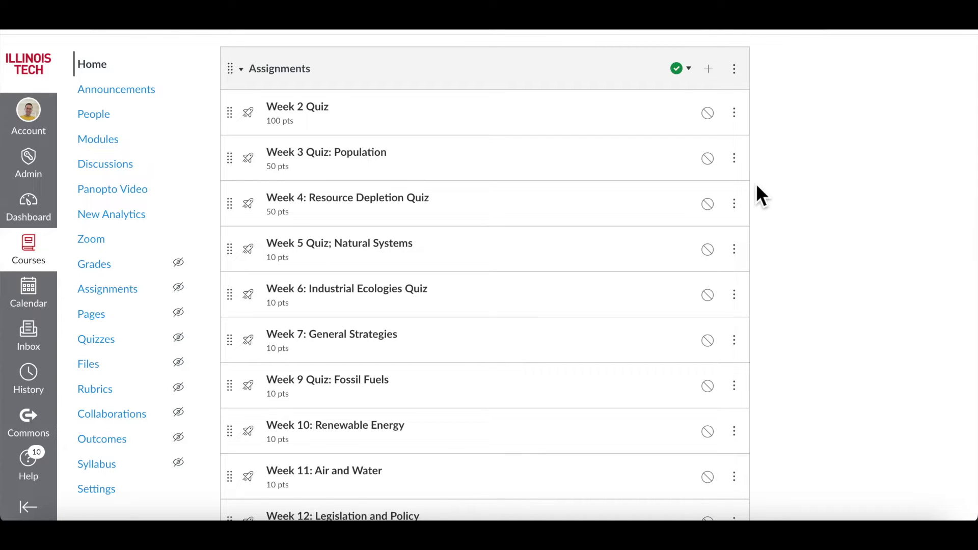
Publish the Week 2 Quiz, then publish the Assignments module and all its items
left_click(717, 122)
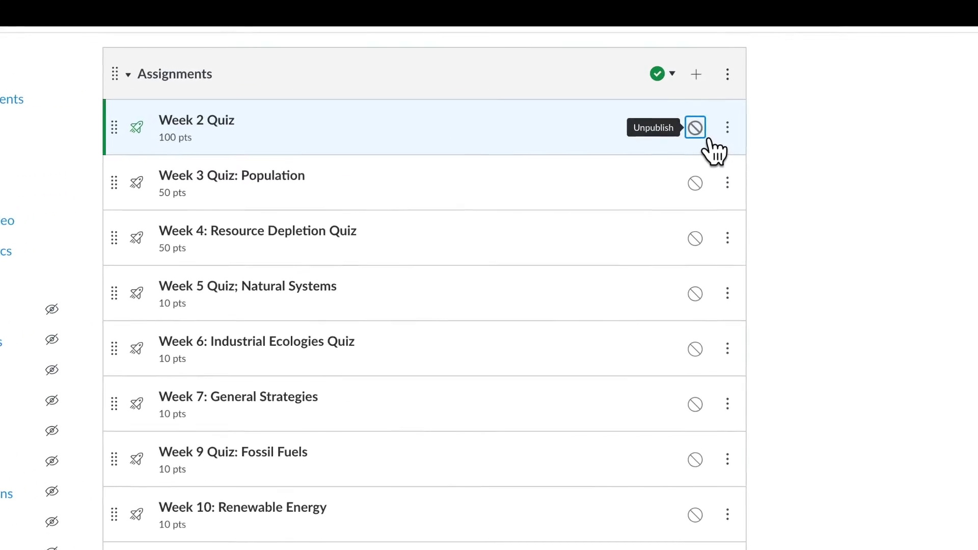
left_click(668, 75)
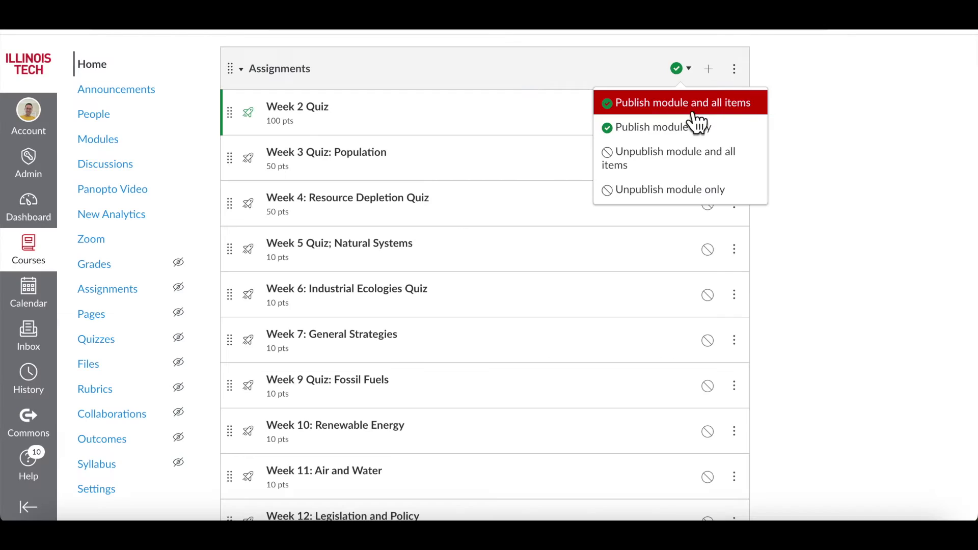
left_click(696, 112)
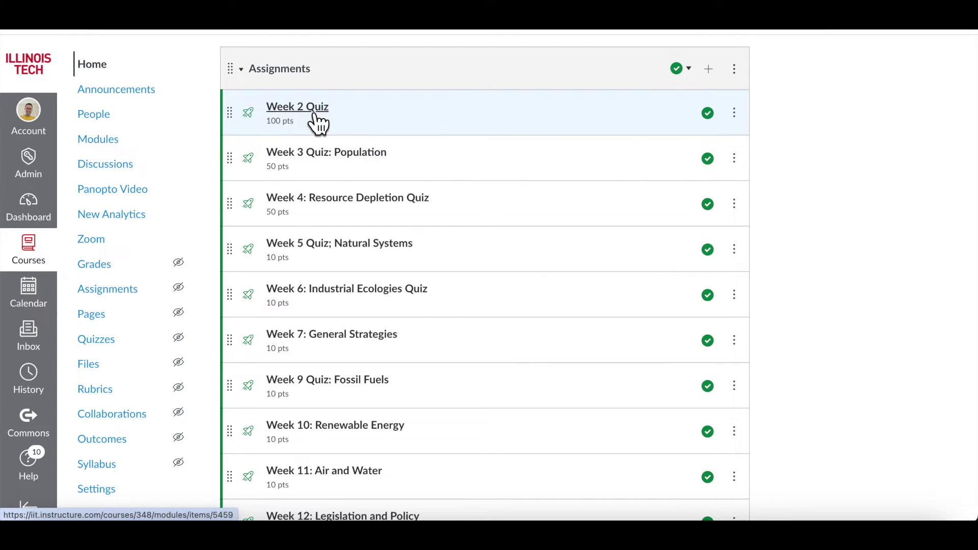
Open the Week 2 Quiz and preview it, scrolling through its questions
left_click(298, 107)
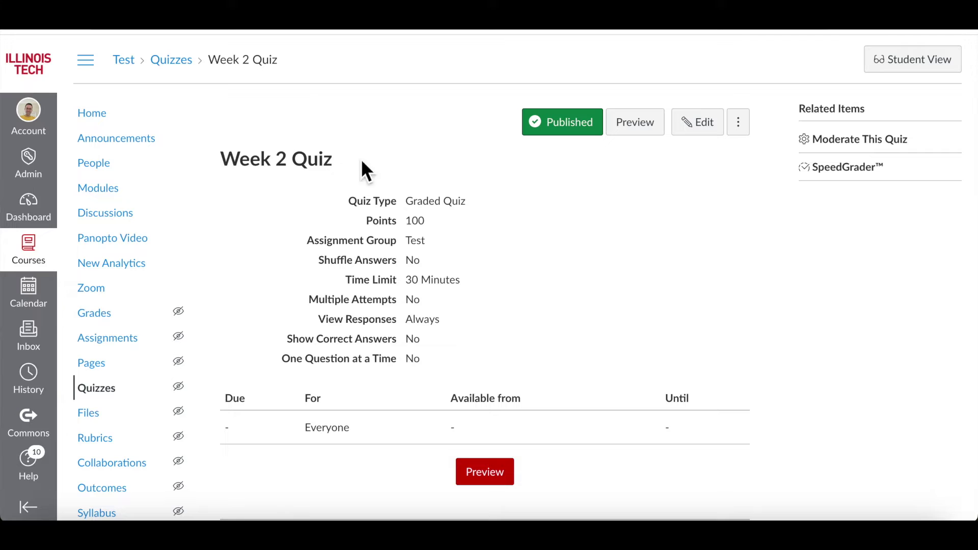
scroll(484, 347, "down", 2)
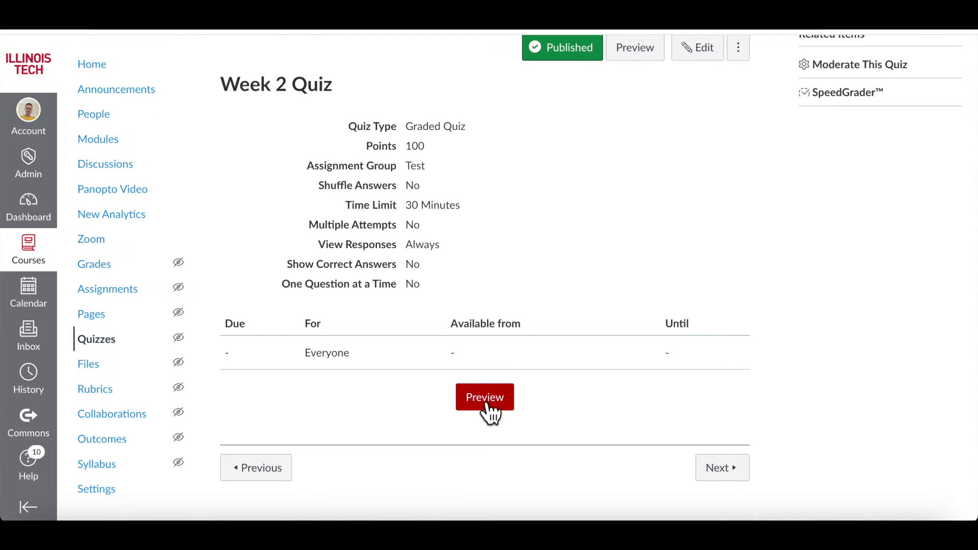
left_click(488, 408)
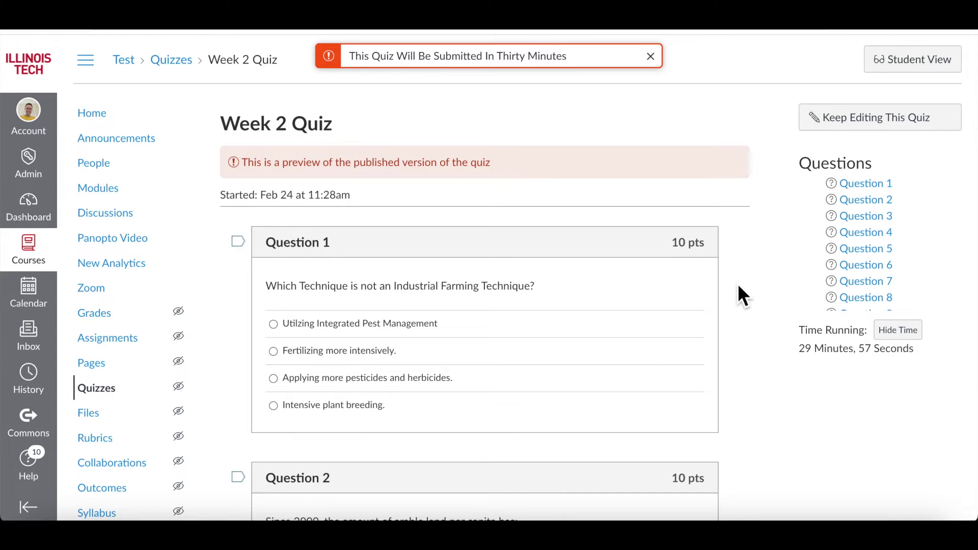
scroll(739, 286, "down", 12)
scroll(739, 286, "down", 3)
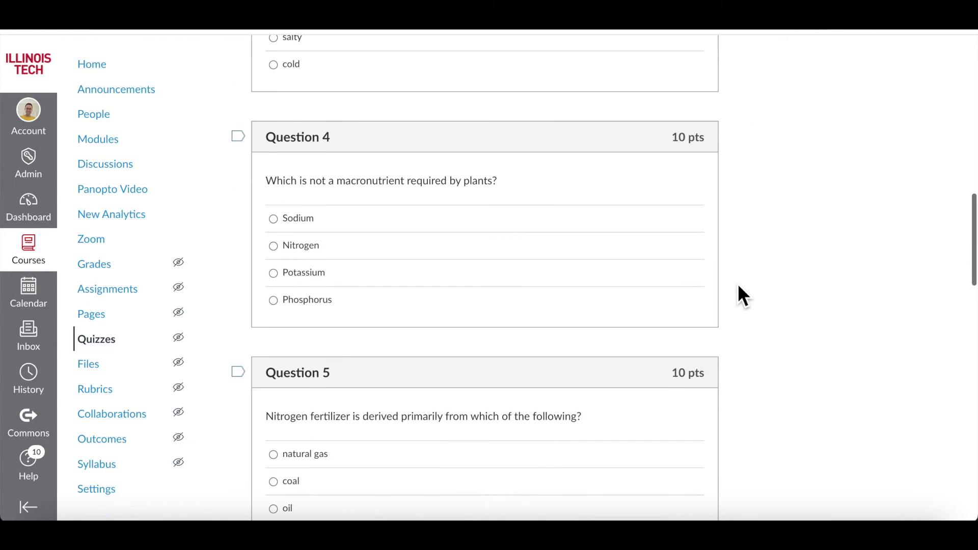
scroll(739, 287, "up", 14)
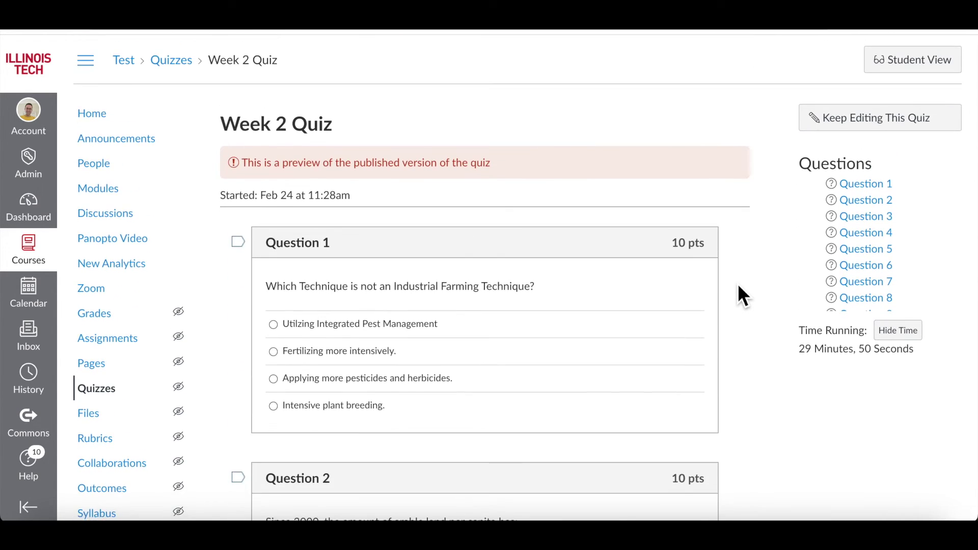
left_click(117, 221)
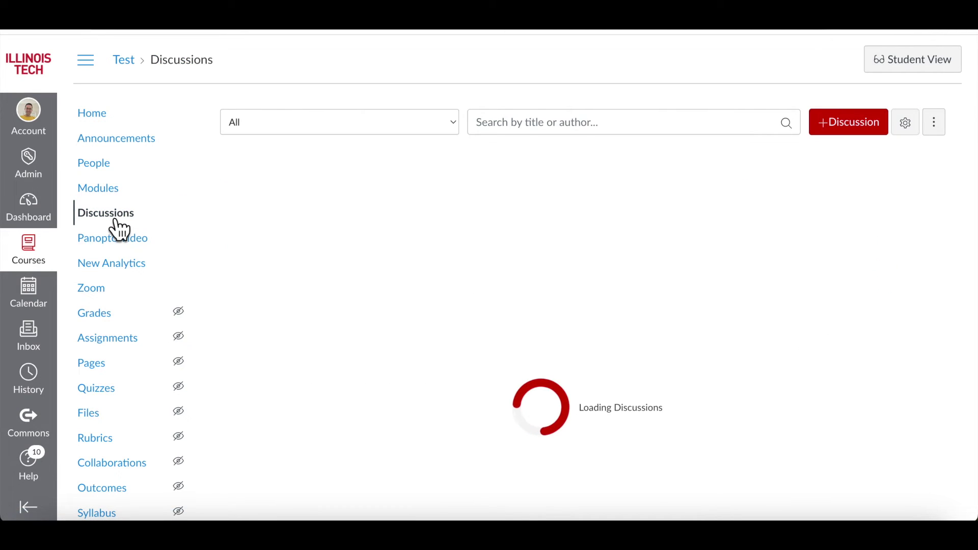
Review the imported Week 1–13 discussions, then return to the Test course Modules home
scroll(559, 253, "down", 1)
scroll(560, 257, "down", 6)
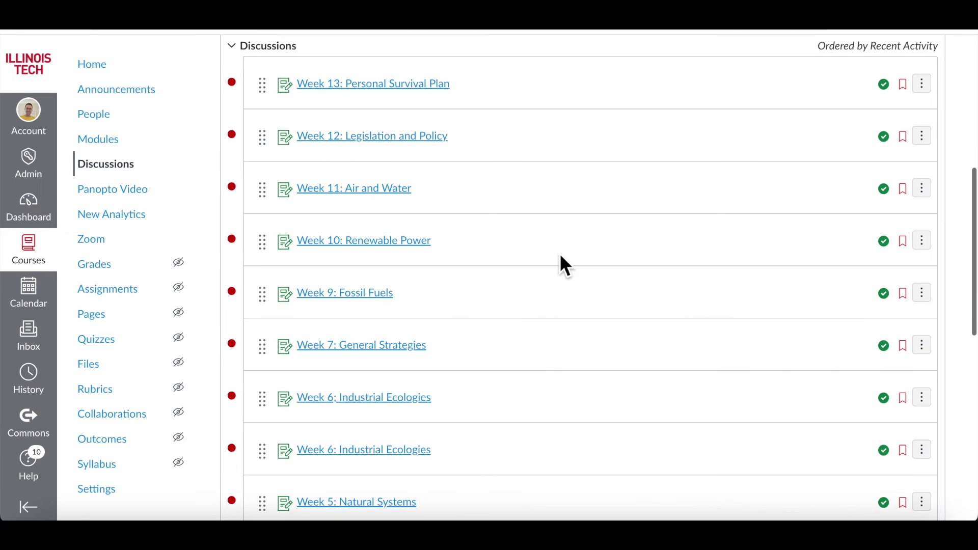
scroll(603, 339, "down", 1)
scroll(603, 341, "down", 7)
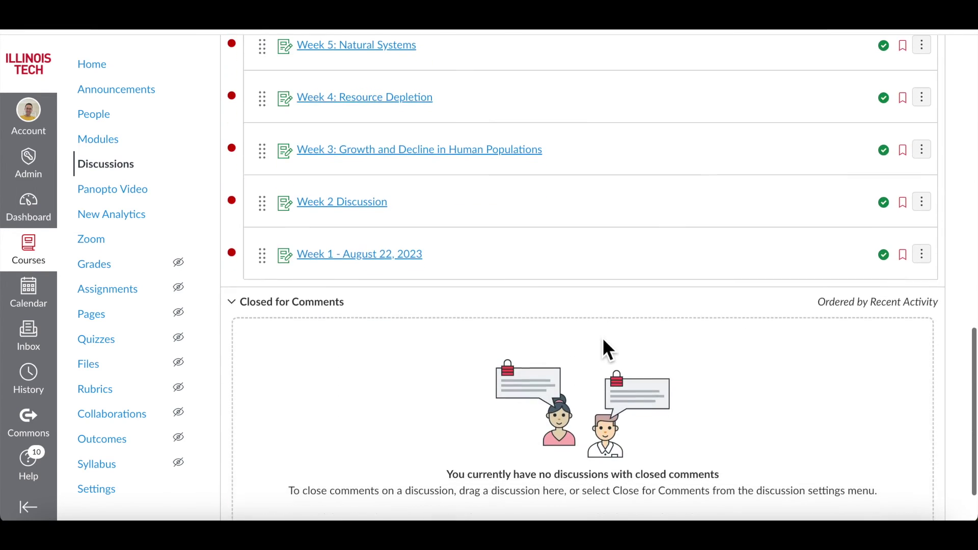
scroll(603, 341, "up", 14)
scroll(603, 340, "up", 1)
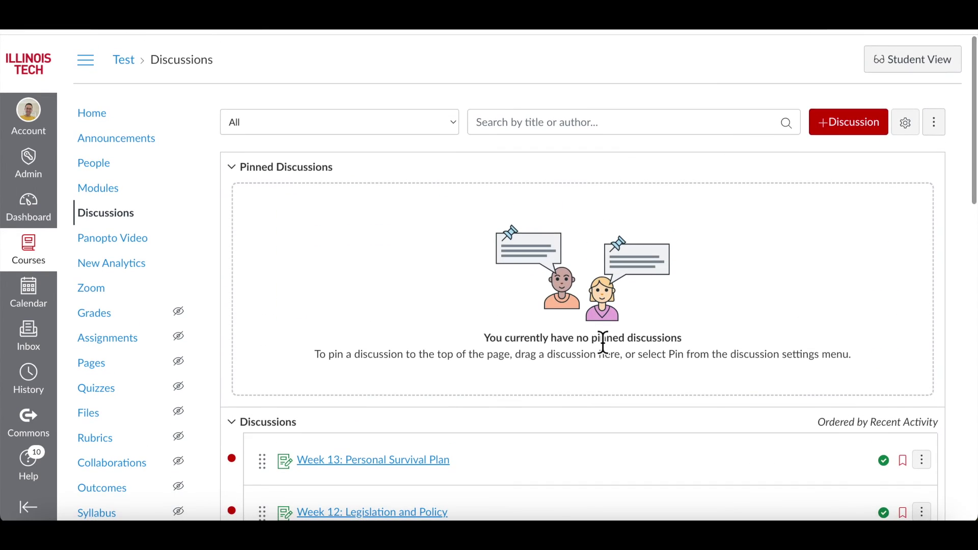
left_click(109, 122)
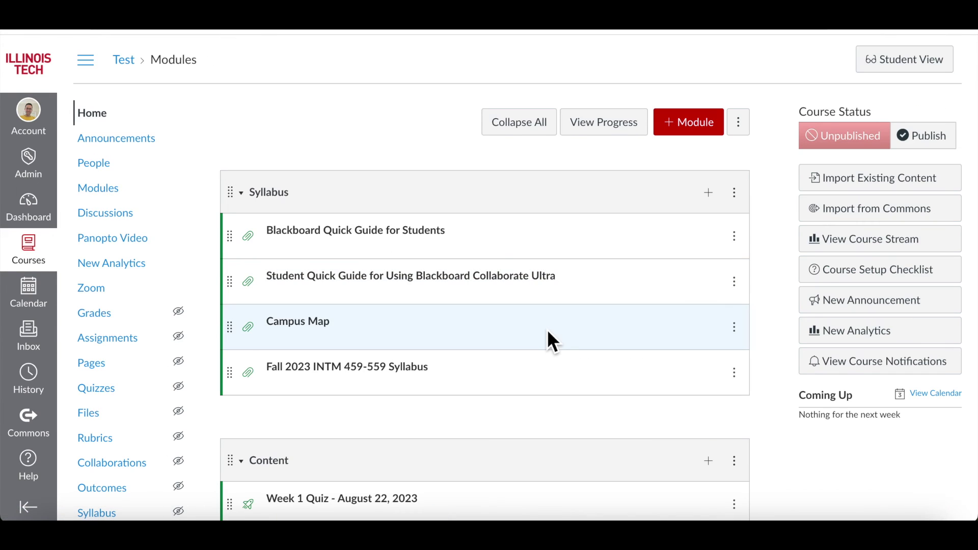